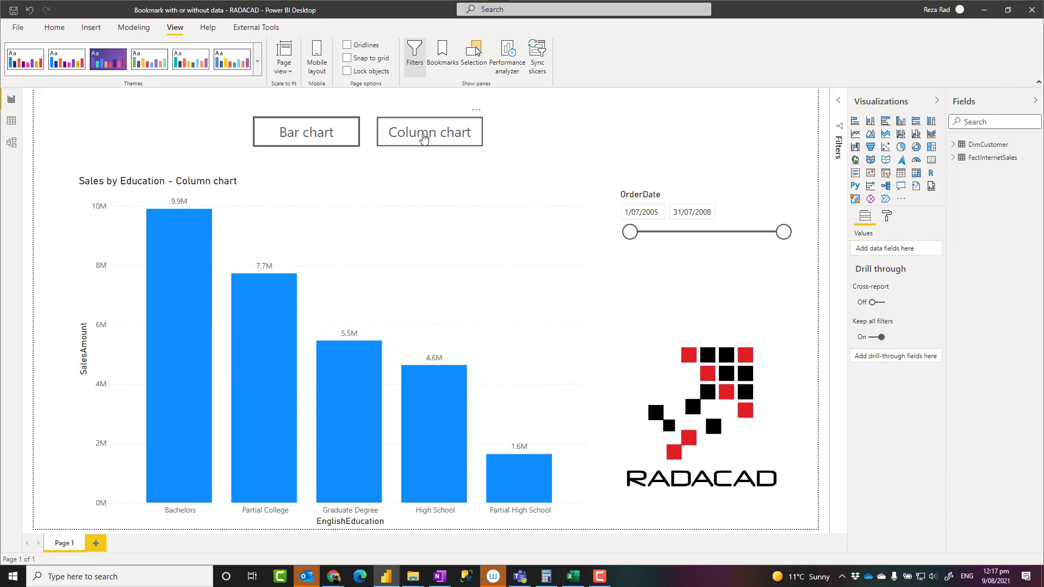
- Toggle bar and column charts, narrow OrderDate to start 17/01/2007, then show the bar chart again
ctrl+click(348, 136)
ctrl+click(380, 133)
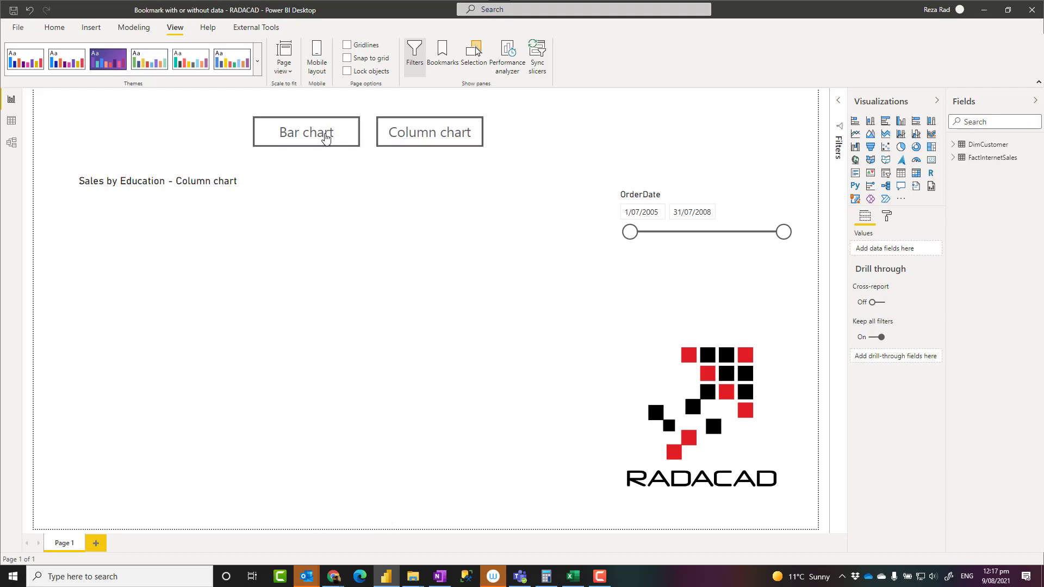
ctrl+click(322, 133)
drag(629, 232, 707, 232)
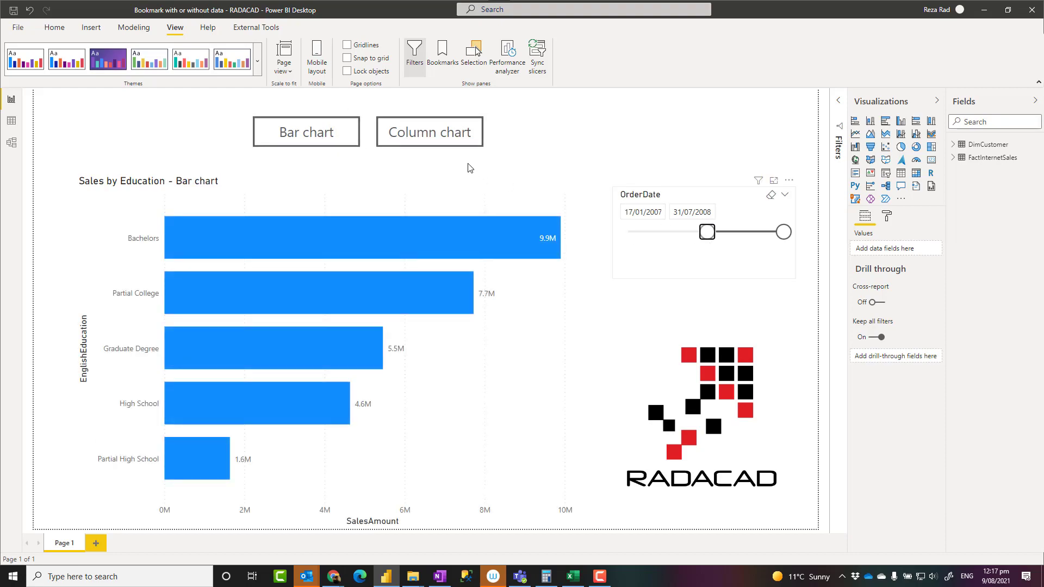
ctrl+click(312, 138)
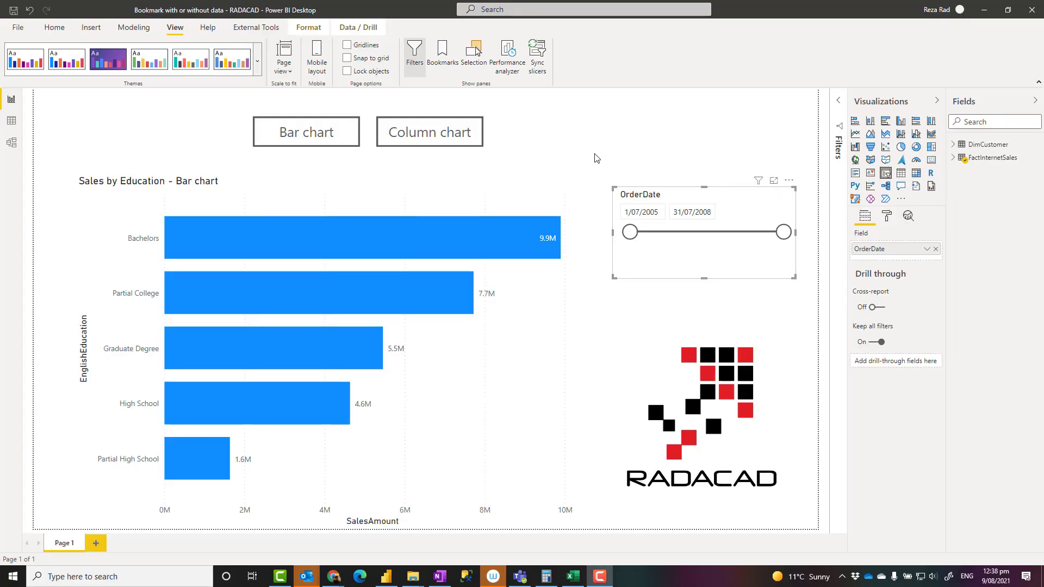
- Select the Sales by Education bar chart and nudge it slightly on the page
click(560, 158)
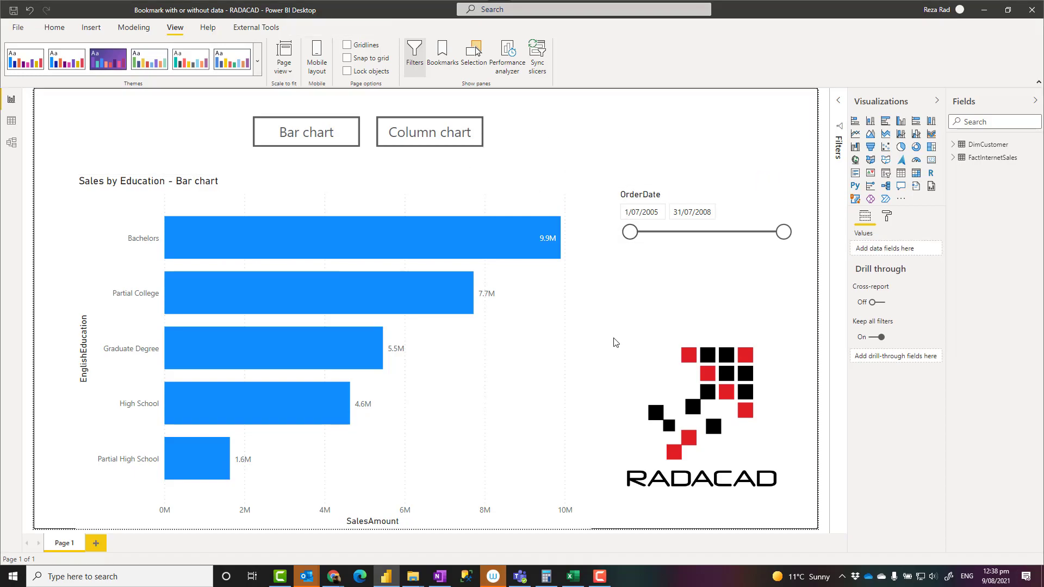
click(588, 287)
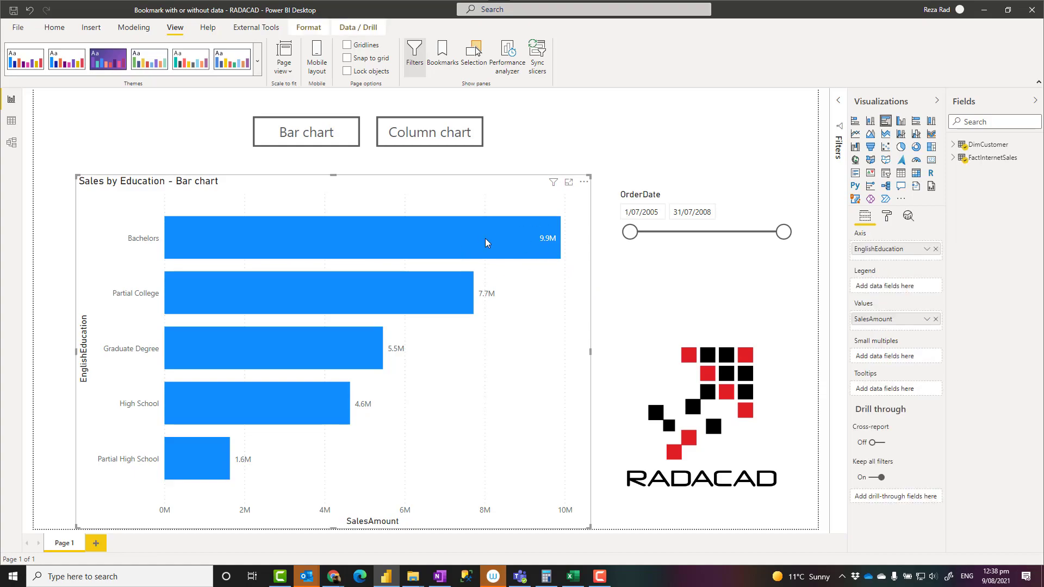
click(601, 154)
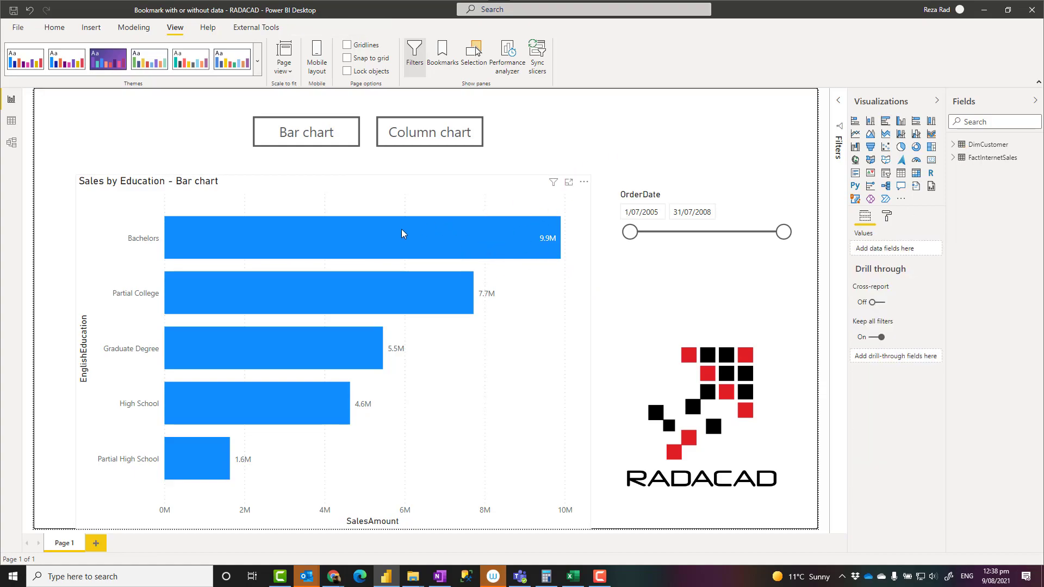
mouse_move(322, 199)
mouse_down()
mouse_move(419, 205)
mouse_move(323, 200)
mouse_up()
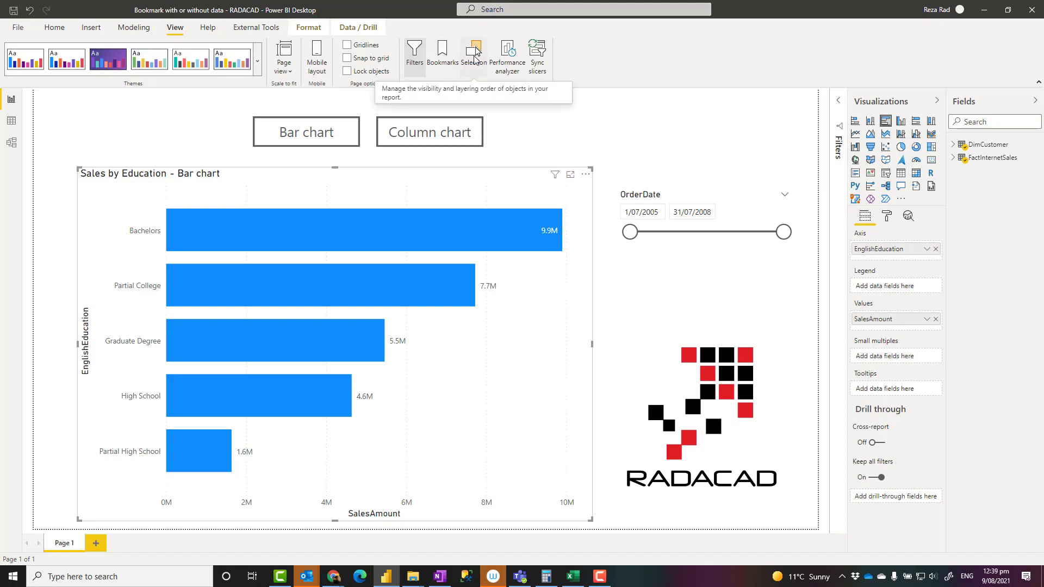
- Open the Selection pane, toggle the second sales chart's visibility, and slide the bar chart aside
click(473, 53)
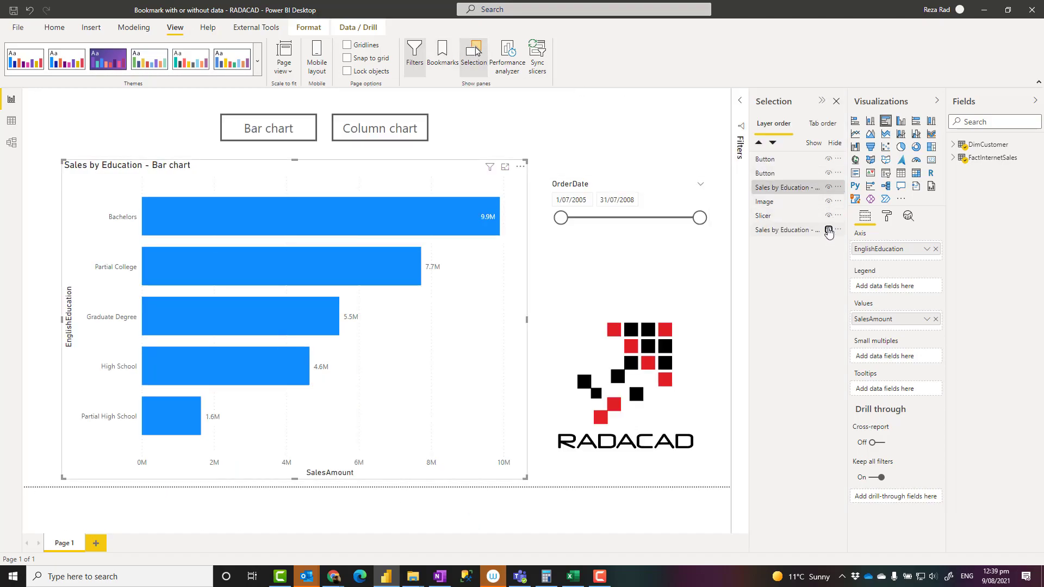
click(829, 230)
drag(419, 205, 353, 209)
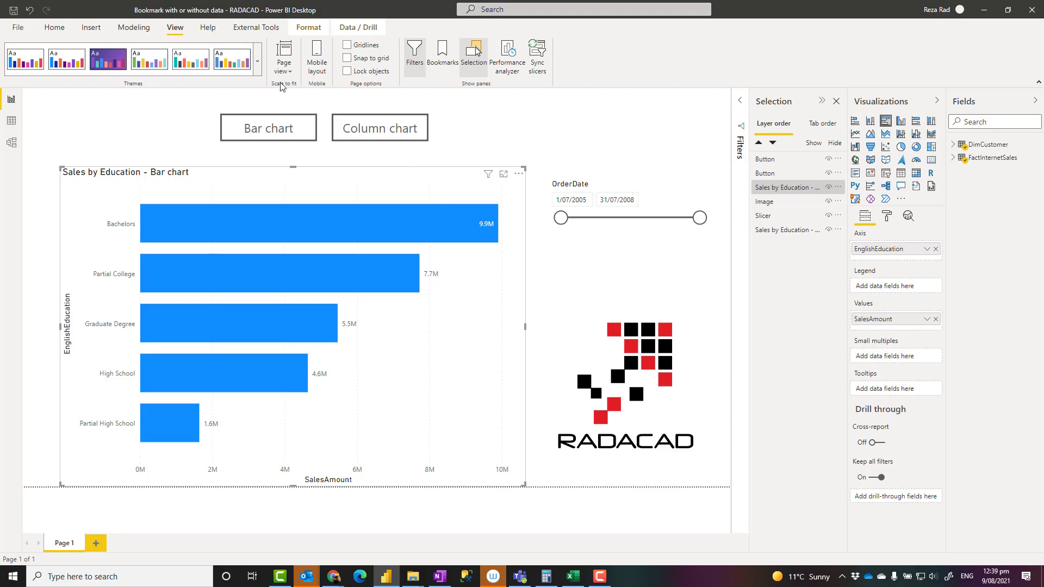
- Open Bookmarks, apply the Column chart and Bar chart bookmarks, and widen the Selection pane
click(443, 54)
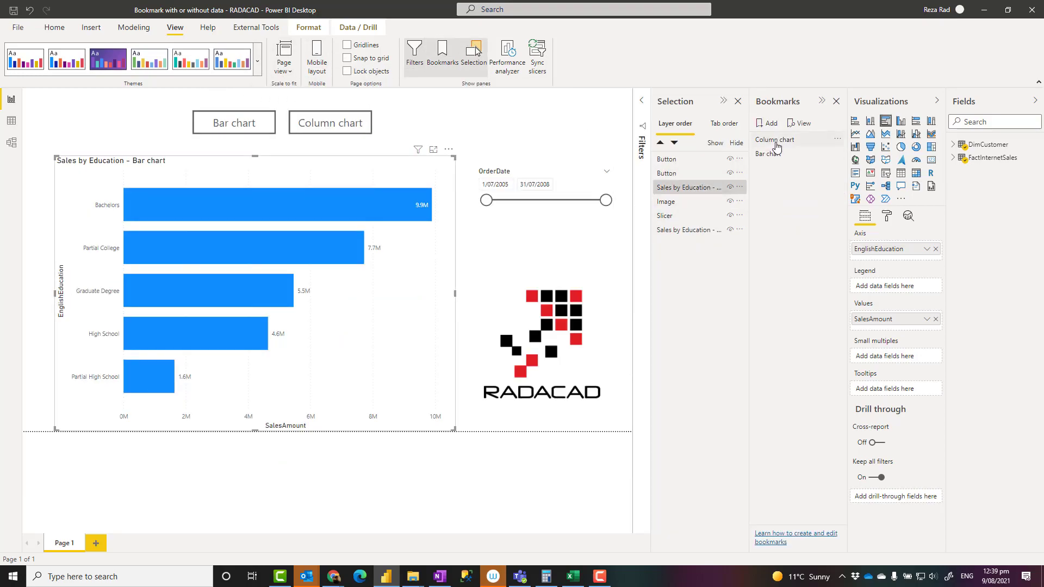
click(776, 145)
click(772, 155)
click(774, 142)
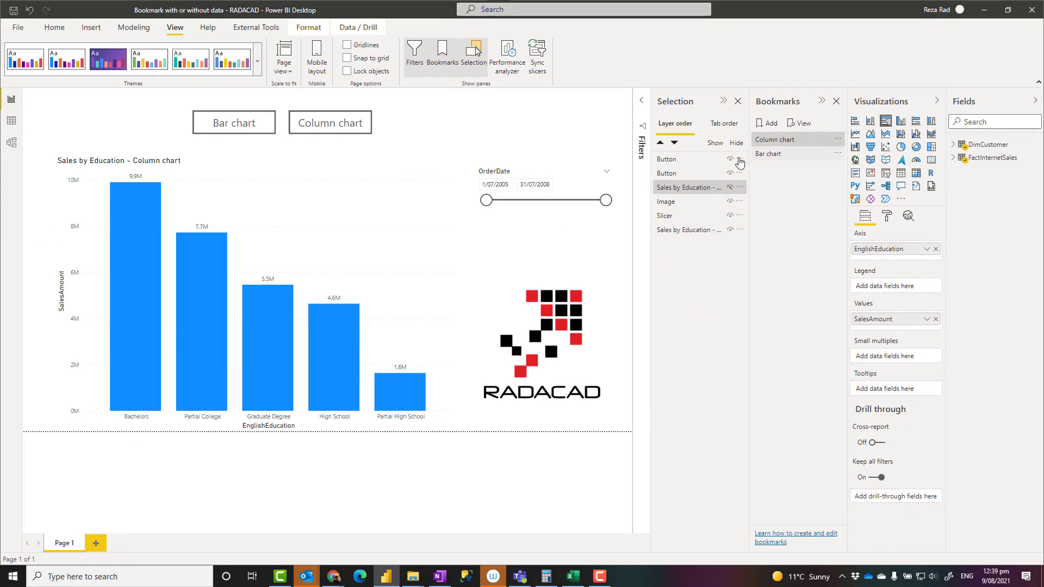
drag(650, 189, 628, 189)
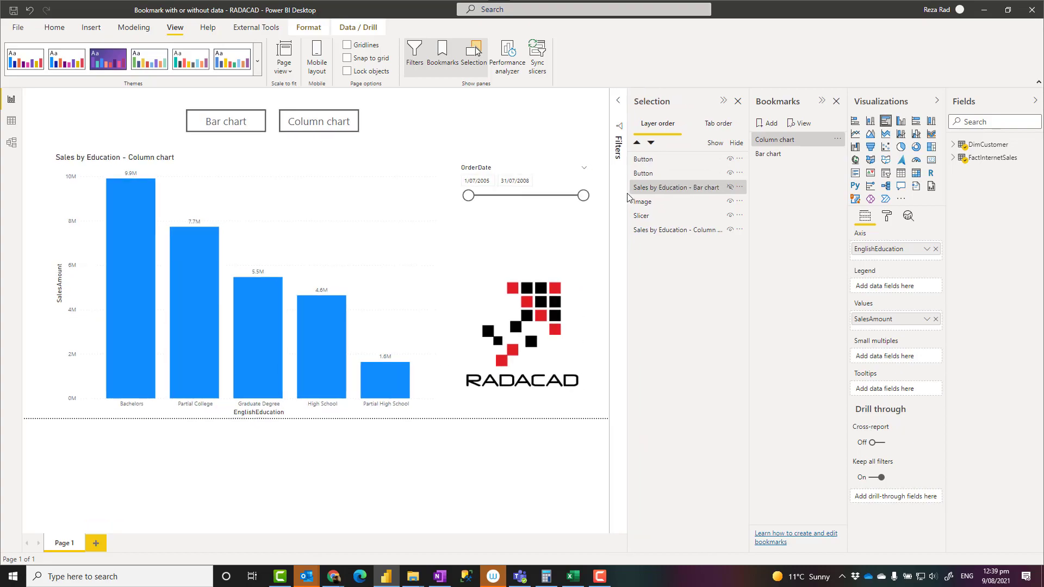
click(768, 154)
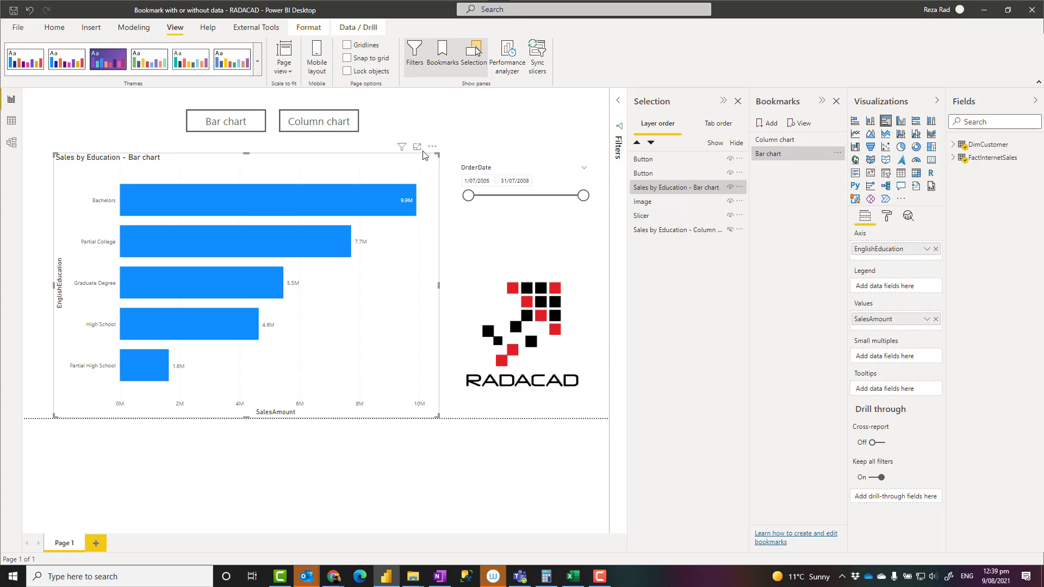
- Toggle repeatedly between the bar and column chart views with the report buttons
click(219, 125)
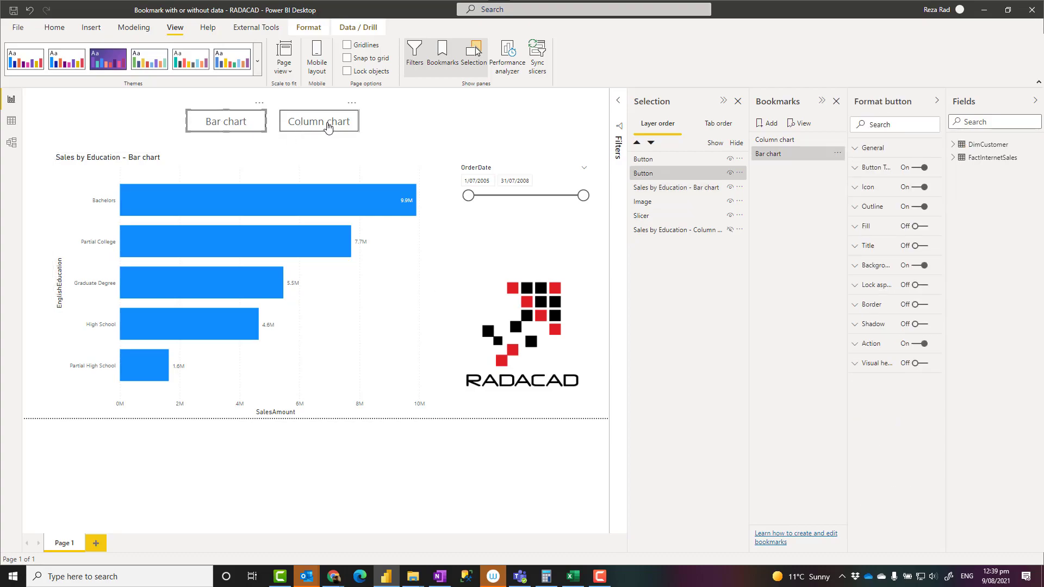
ctrl+click(305, 123)
ctrl+click(230, 126)
ctrl+click(311, 124)
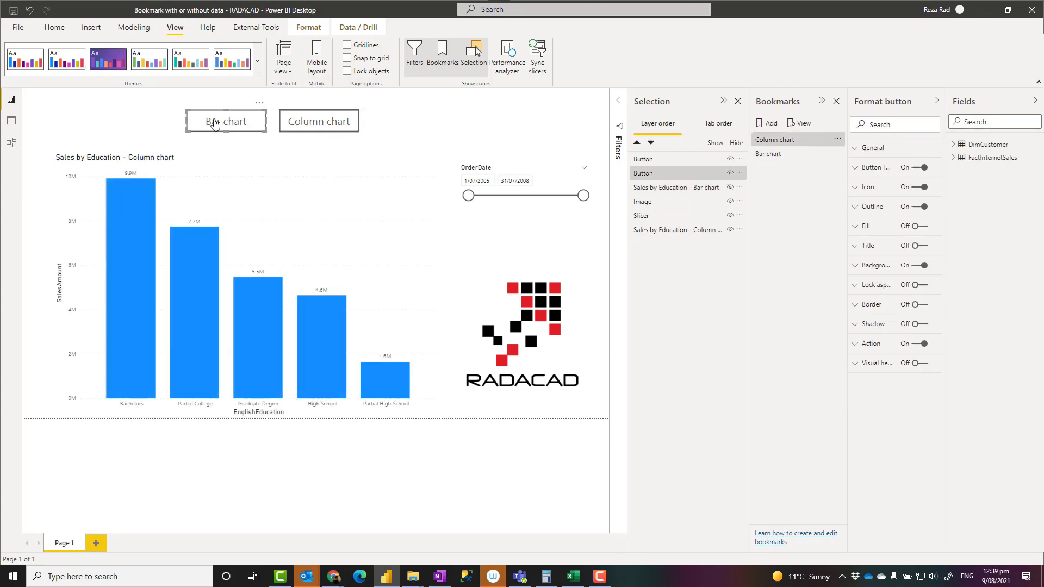
ctrl+click(213, 124)
ctrl+click(305, 125)
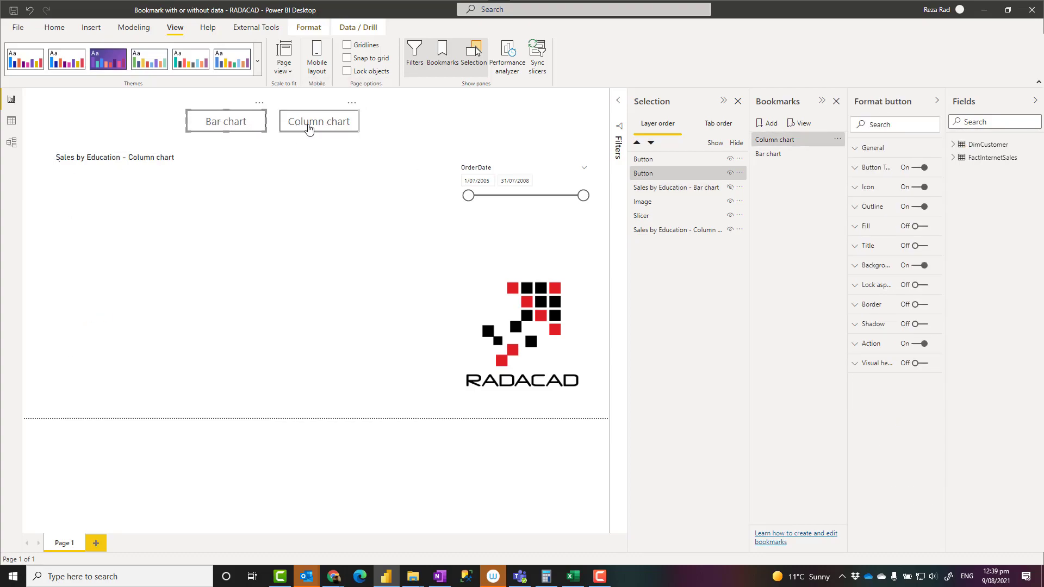
- Confirm the Bar chart button's Action applies bookmark Bar chart, then toggle charts ending on bars
click(862, 345)
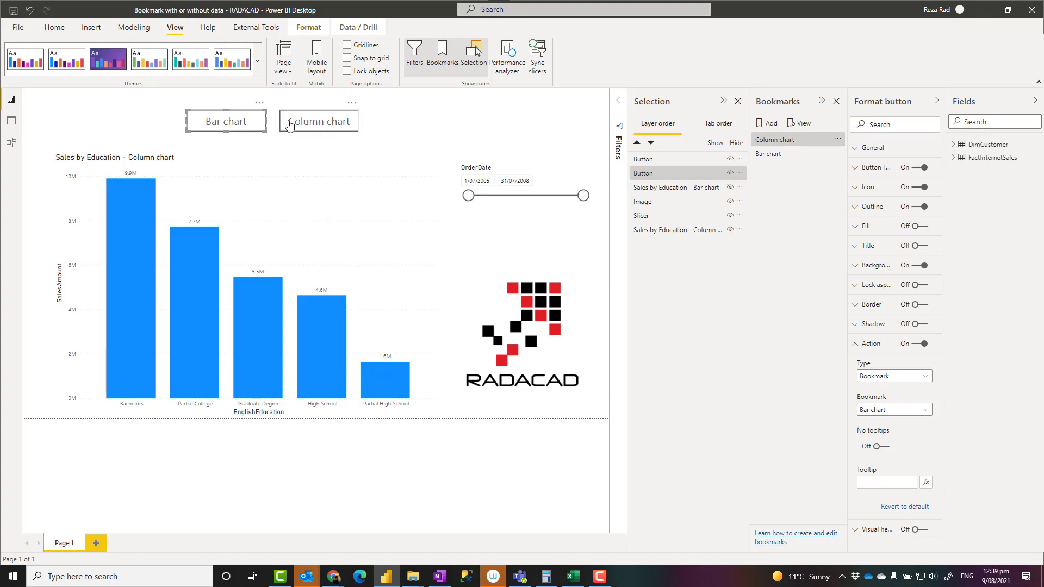
ctrl+click(225, 124)
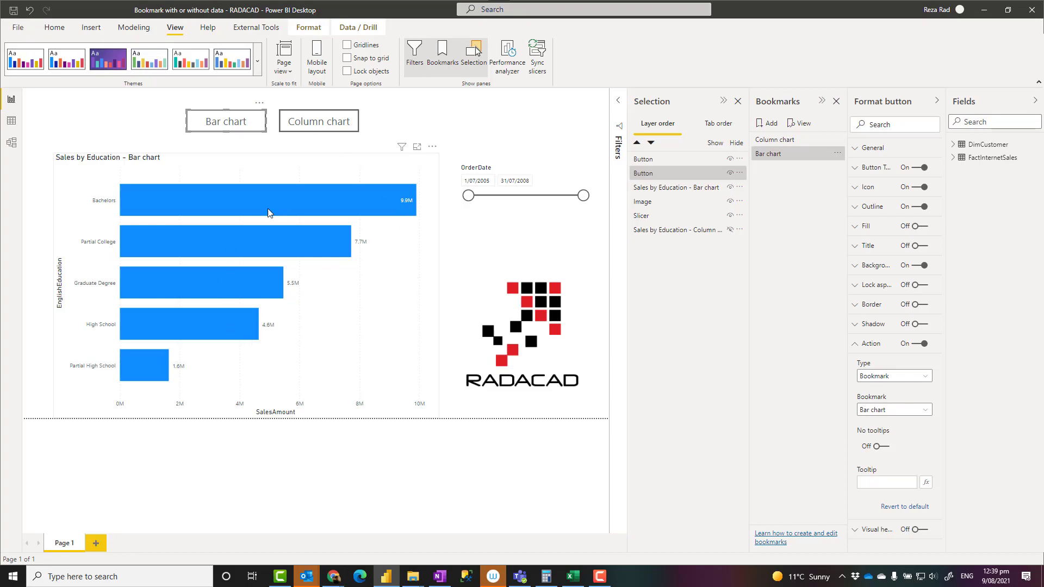
ctrl+click(312, 124)
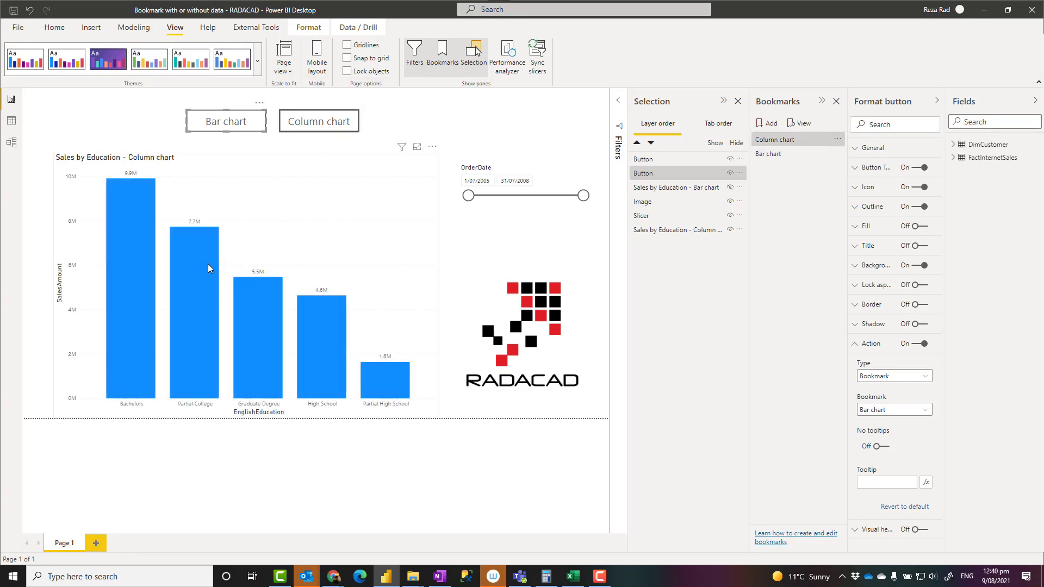
ctrl+click(219, 124)
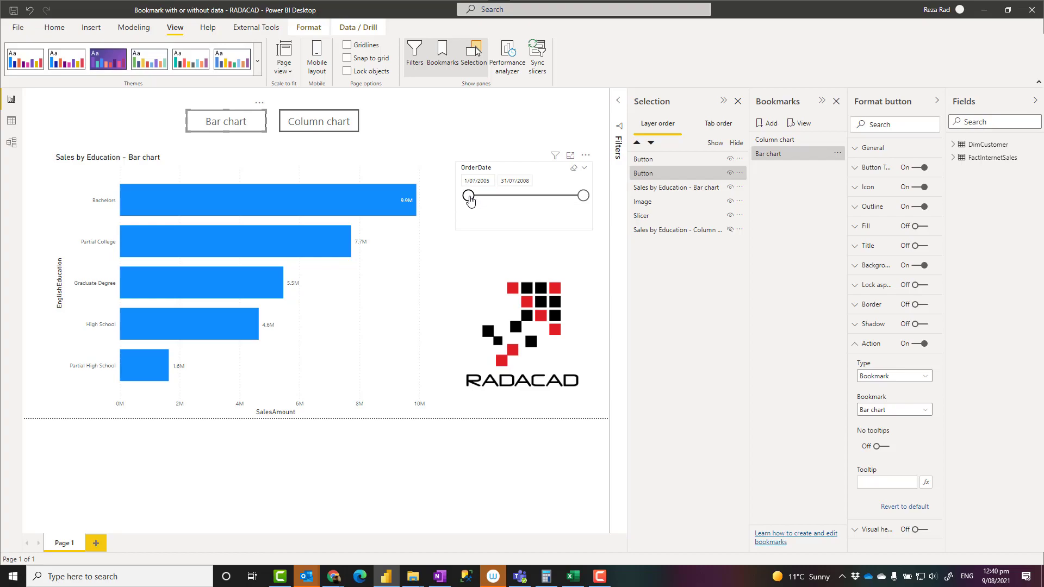
drag(470, 201, 555, 197)
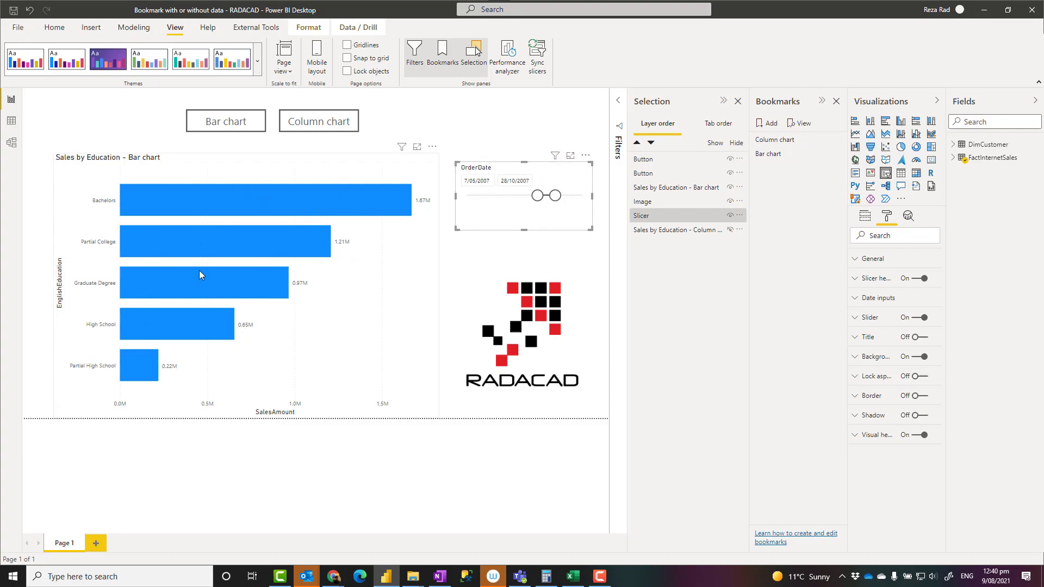
ctrl+click(311, 124)
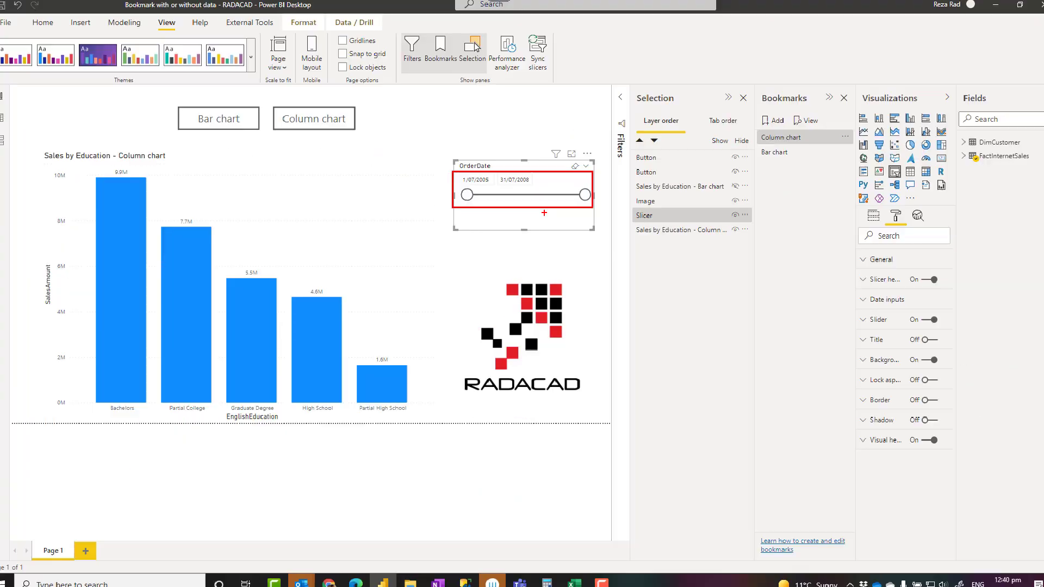
drag(468, 195, 518, 196)
drag(583, 196, 534, 196)
ctrl+click(226, 122)
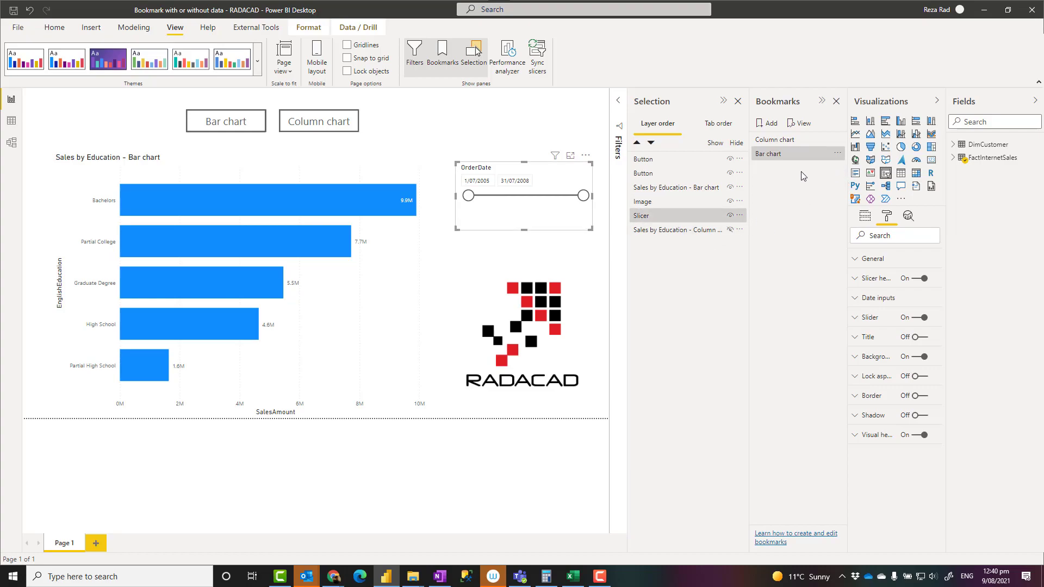
- Narrow the OrderDate slicer from both ends, then clear it back to 1/07/2005–31/07/2008
click(838, 154)
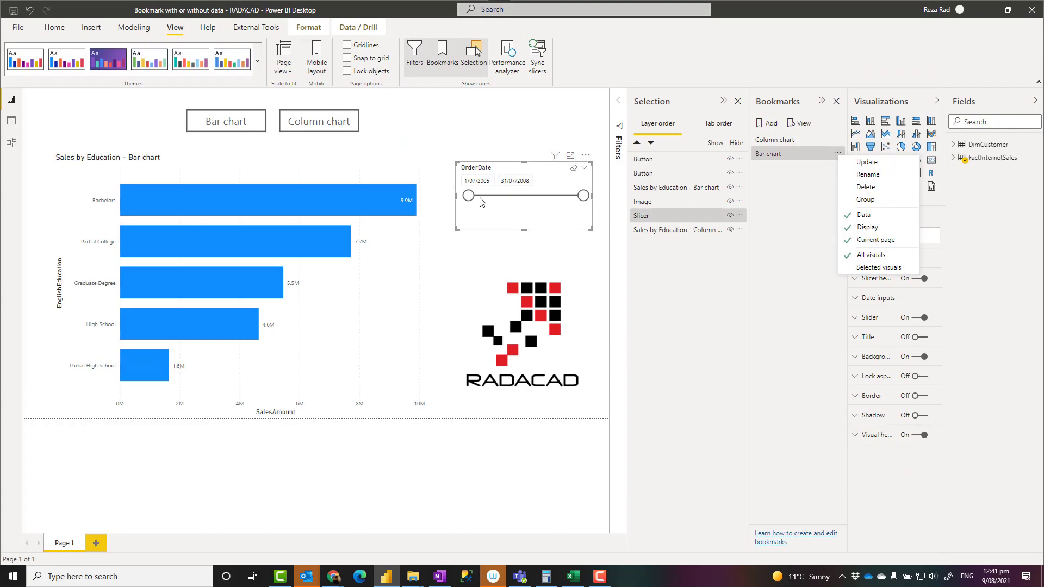
drag(469, 199, 514, 196)
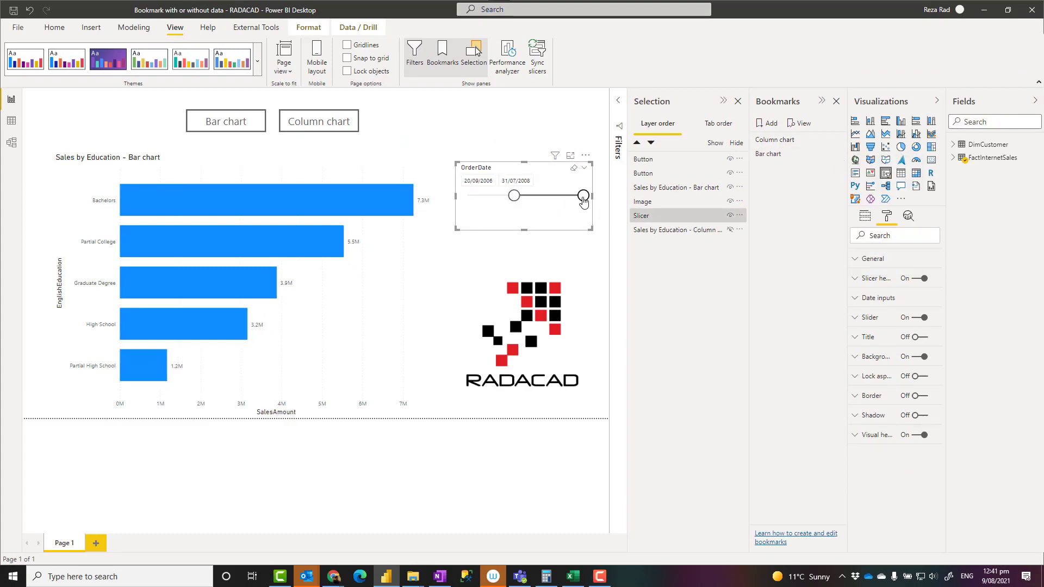
drag(583, 196, 536, 197)
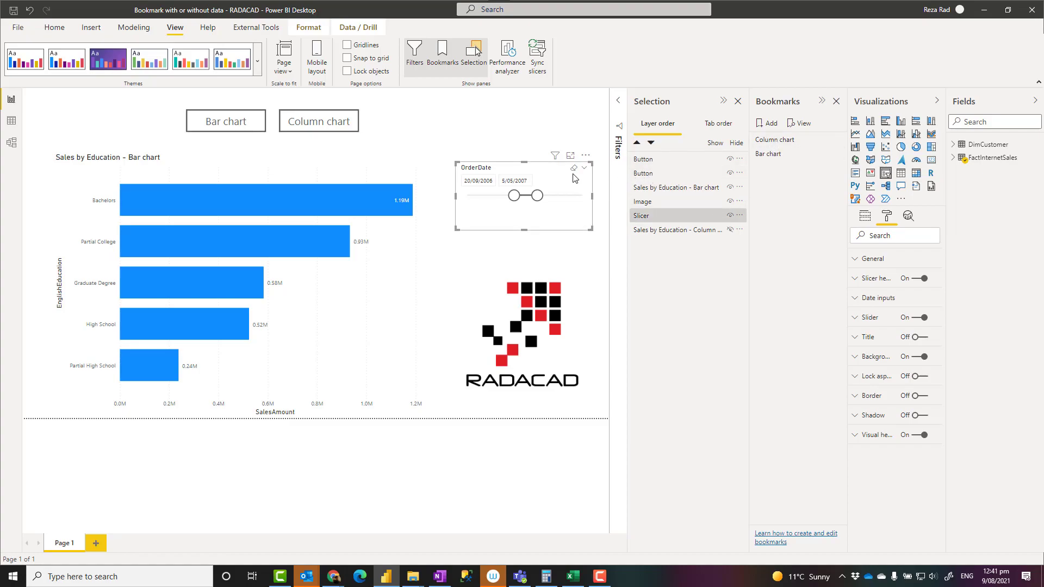
click(574, 169)
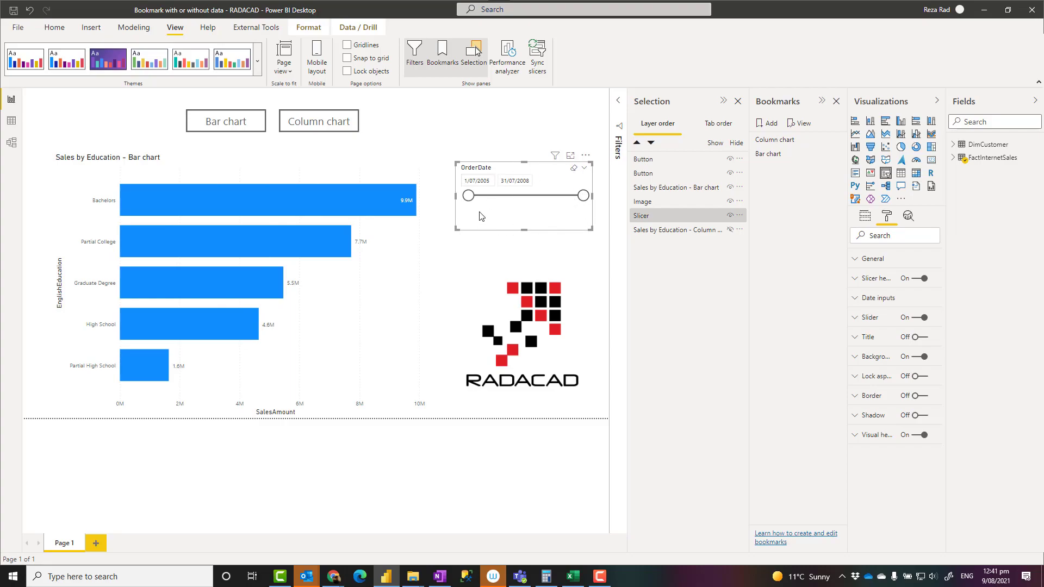
- Alternate between the Column chart and Bar chart bookmarks several times, ending on Bar chart
click(775, 142)
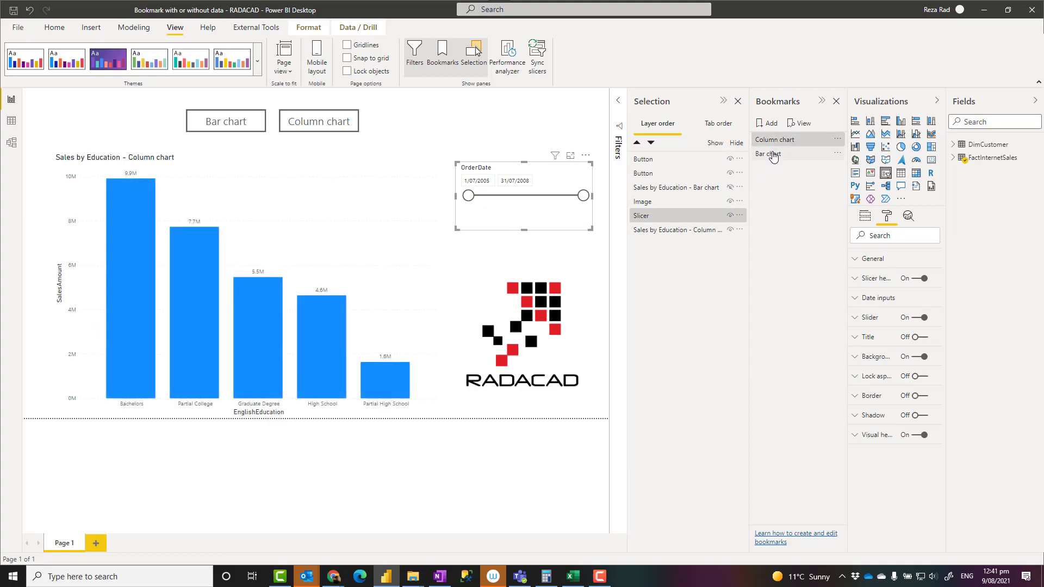
click(773, 155)
click(775, 141)
click(774, 154)
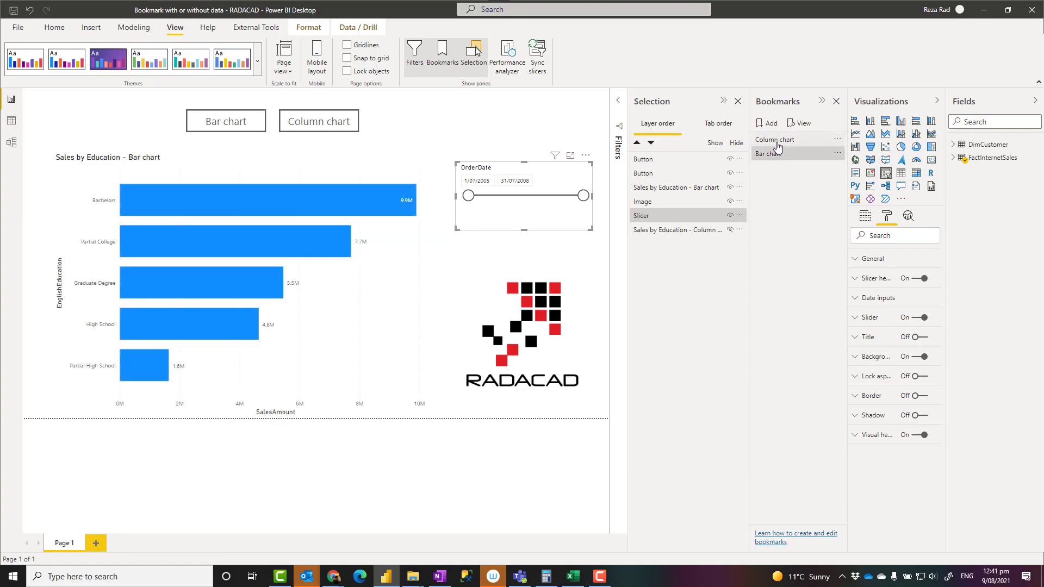
click(776, 142)
click(773, 155)
click(831, 157)
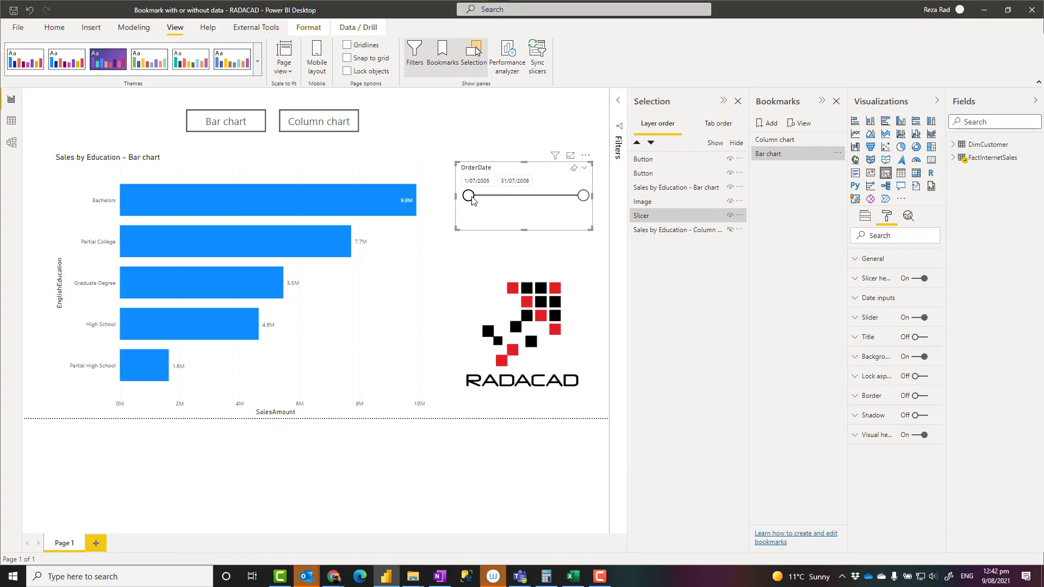
- Narrow the OrderDate slicer from both ends, then switch to the column chart, which resets the range
drag(472, 201, 517, 200)
drag(583, 197, 539, 202)
ctrl+click(306, 127)
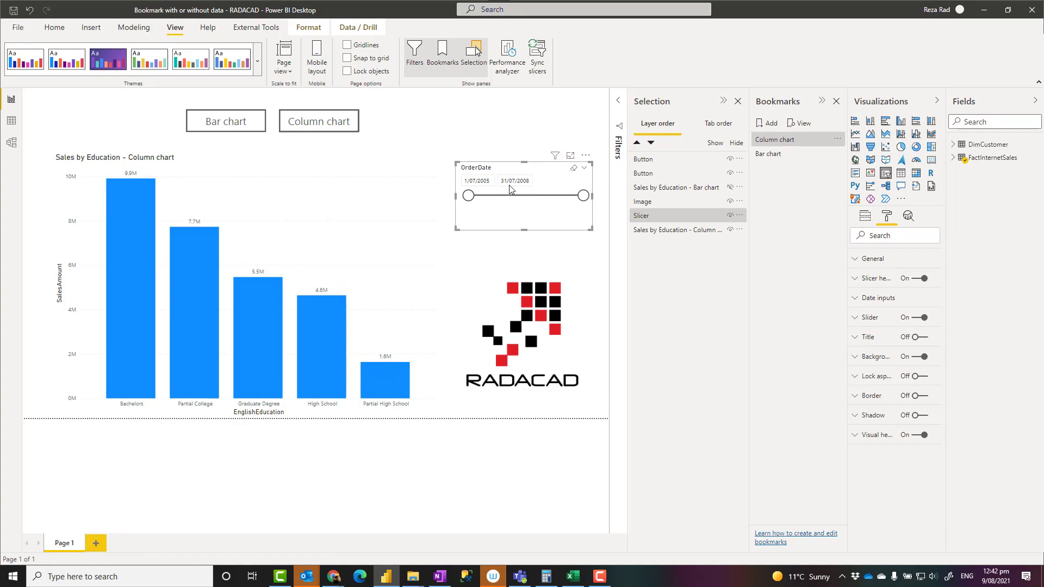
- Uncheck Data in the options of both the Column chart and Bar chart bookmarks
click(838, 140)
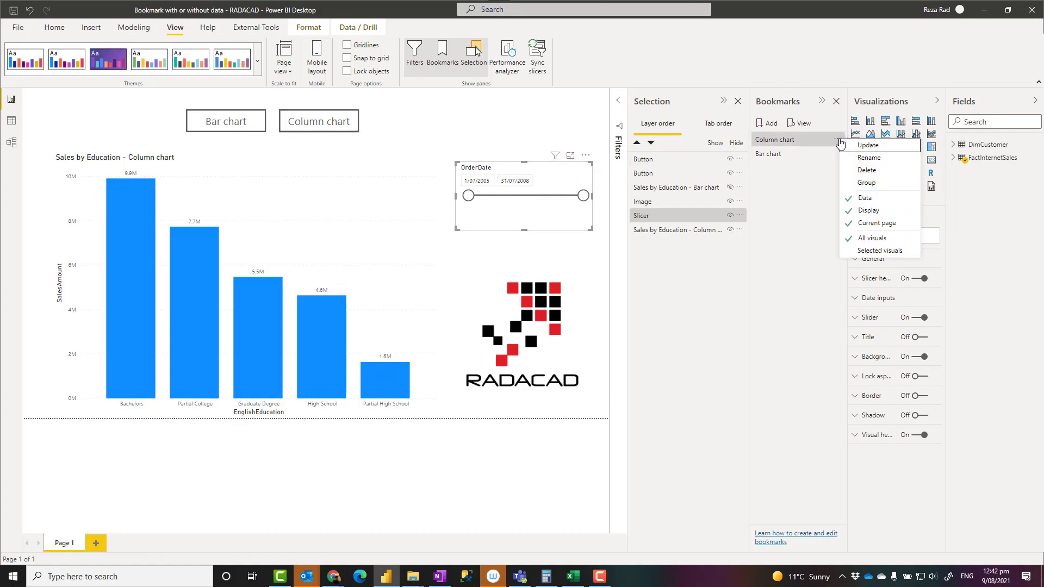
click(860, 200)
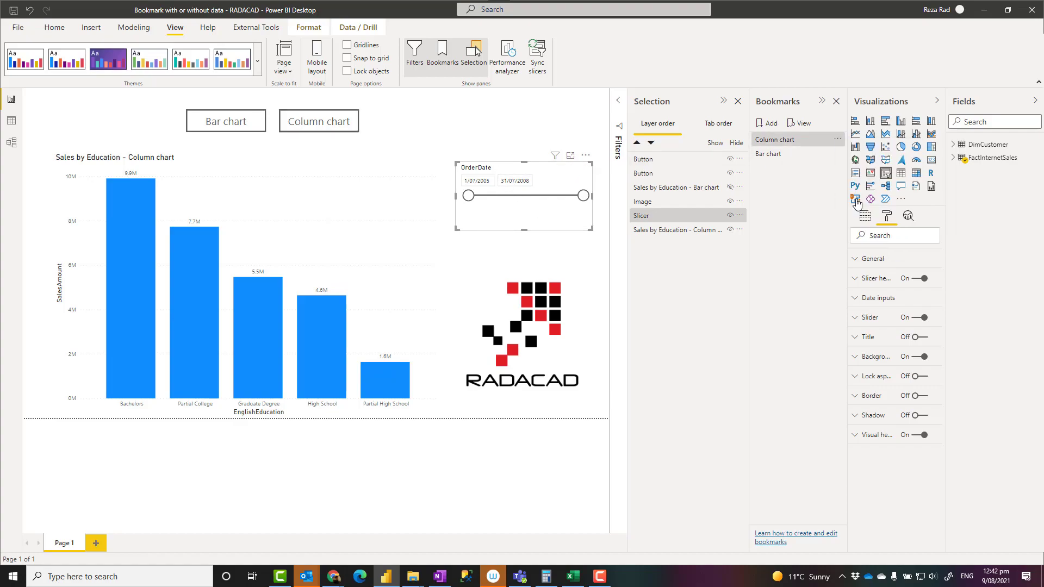
click(839, 155)
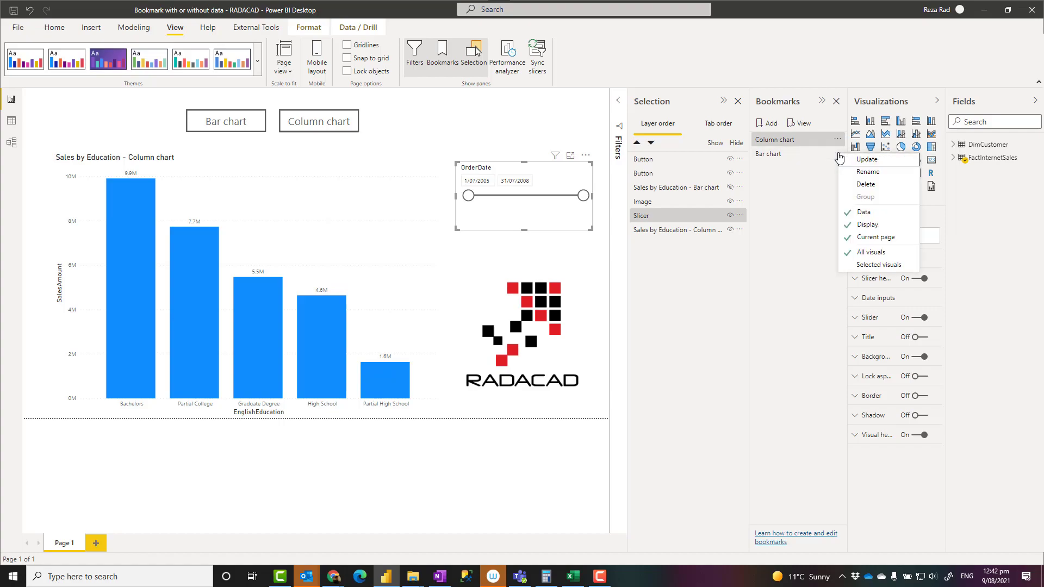
click(861, 212)
- Recheck both bookmarks' options menus and apply the Bar chart bookmark
click(838, 142)
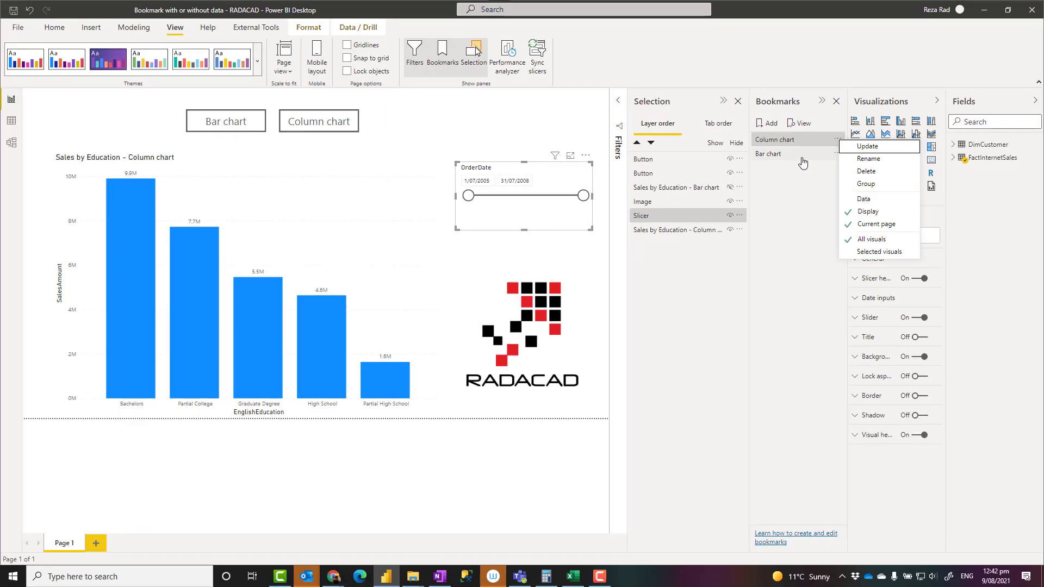
click(847, 197)
click(798, 113)
click(838, 154)
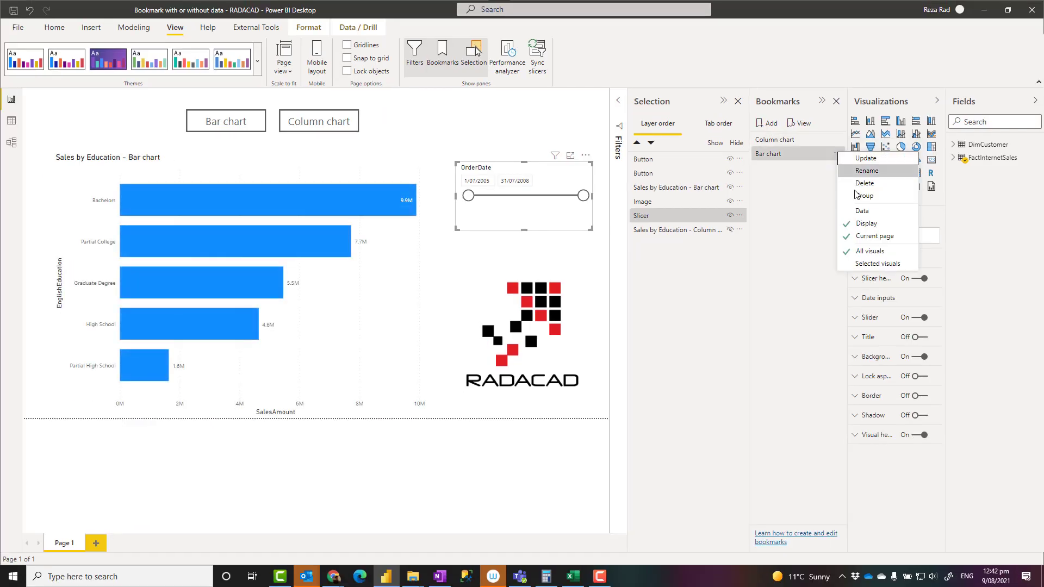
click(758, 67)
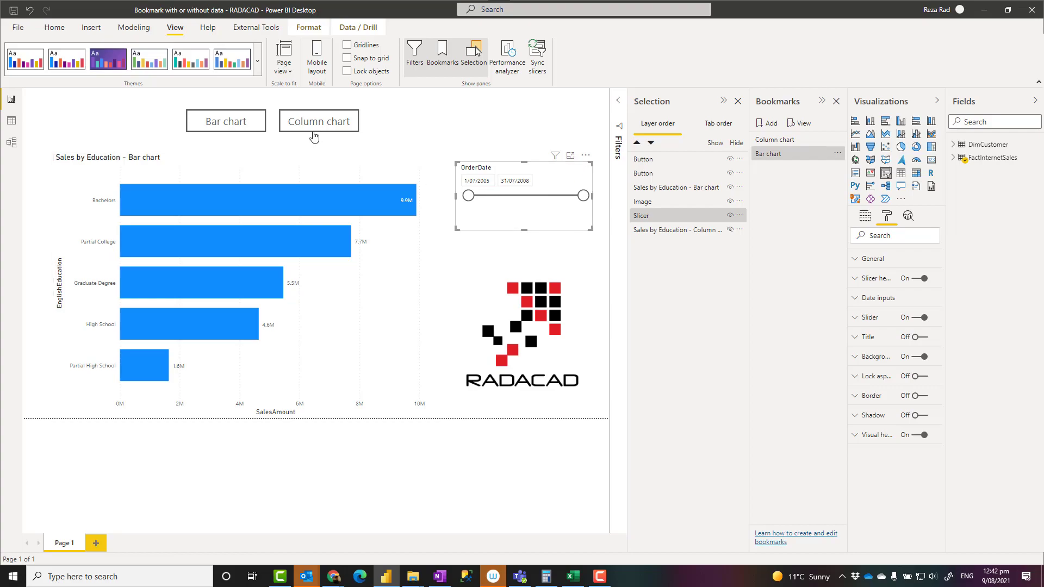
- Move the OrderDate start to 2/05/2007, then switch to the column chart and back to bars
drag(468, 197, 559, 196)
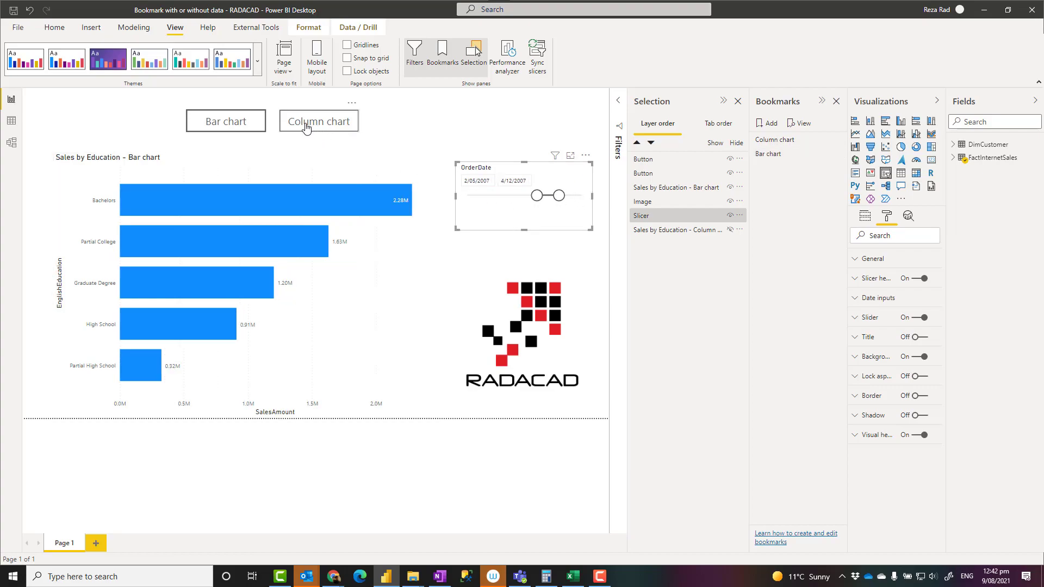
ctrl+click(313, 127)
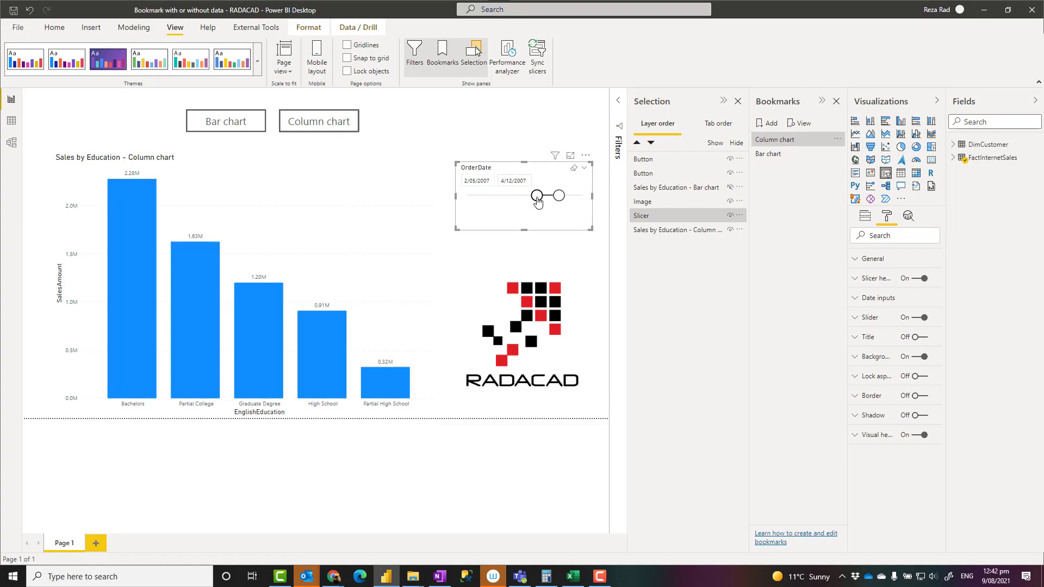
ctrl+click(233, 128)
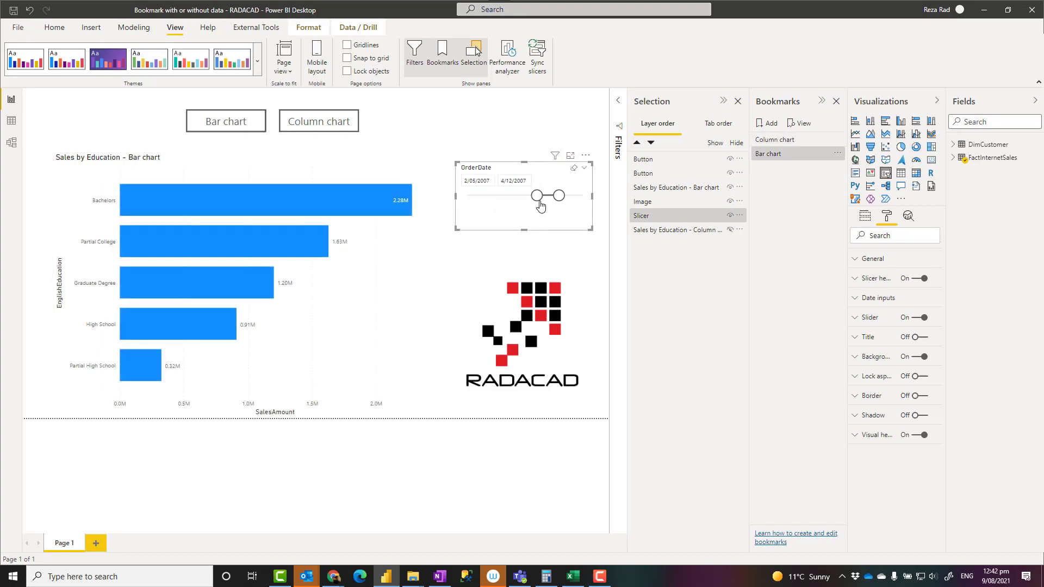
- Adjust the OrderDate range, toggle charts twice to confirm it persists, then clear the slicer
mouse_move(538, 201)
mouse_down()
mouse_move(509, 197)
mouse_move(542, 196)
mouse_up()
ctrl+click(319, 129)
ctrl+click(239, 126)
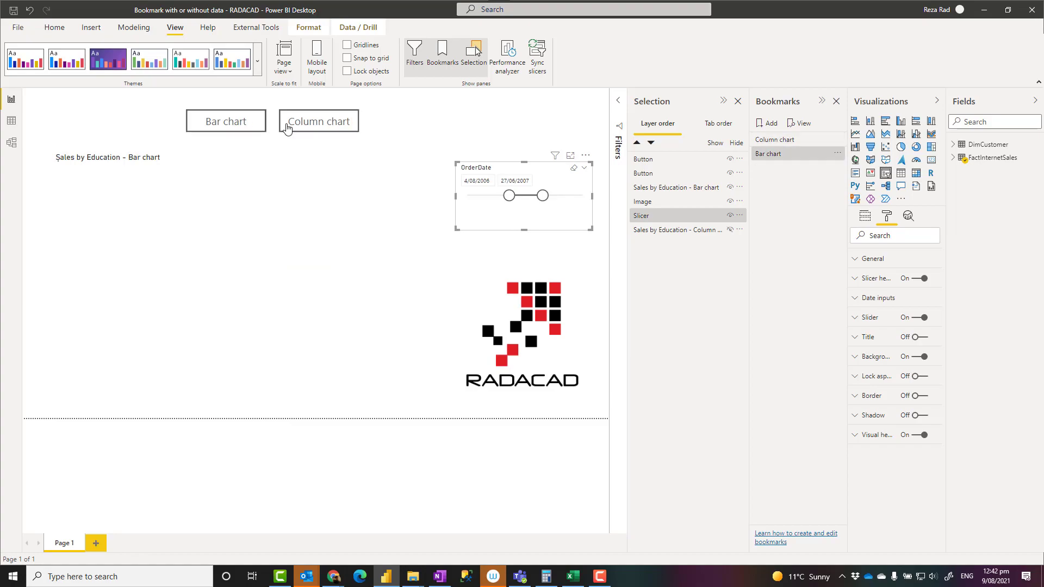
ctrl+click(298, 126)
ctrl+click(245, 126)
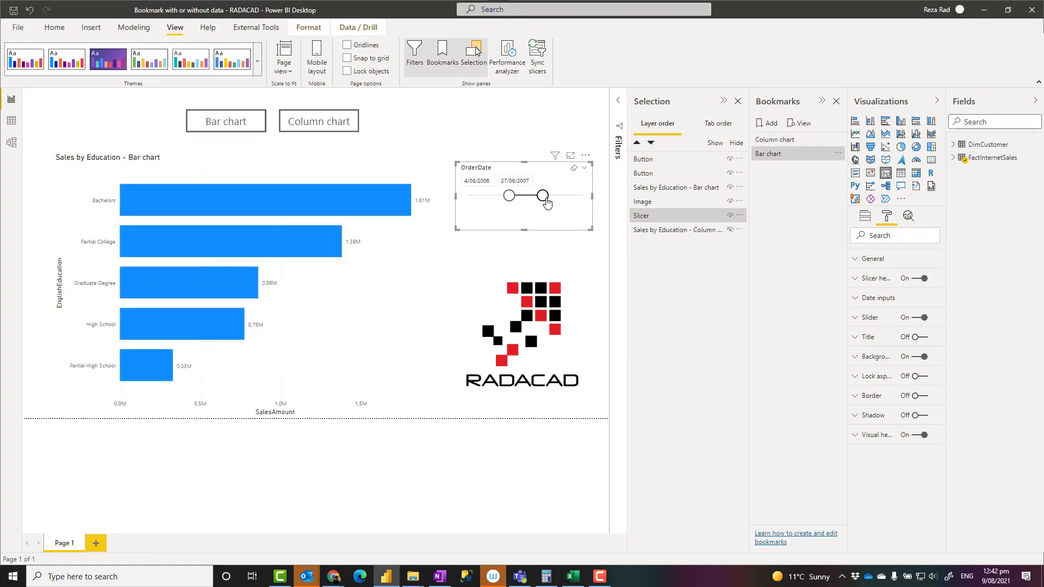
click(574, 169)
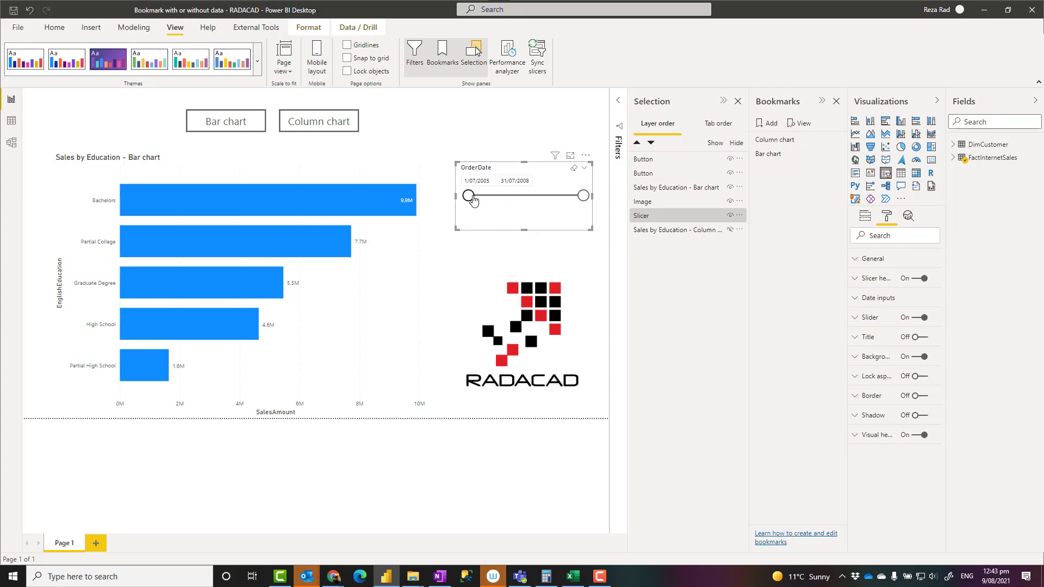
drag(469, 196, 541, 196)
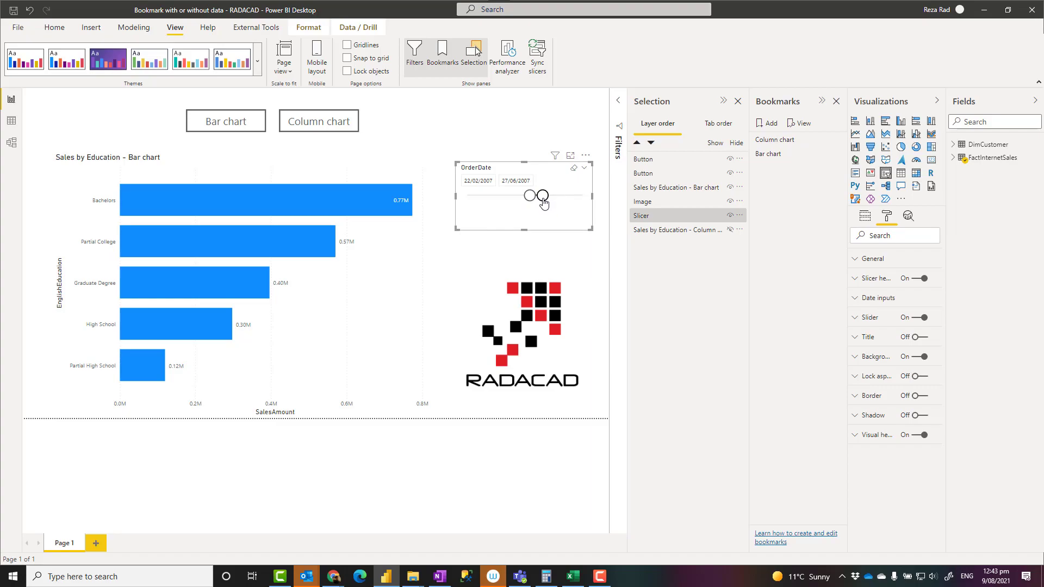
click(574, 169)
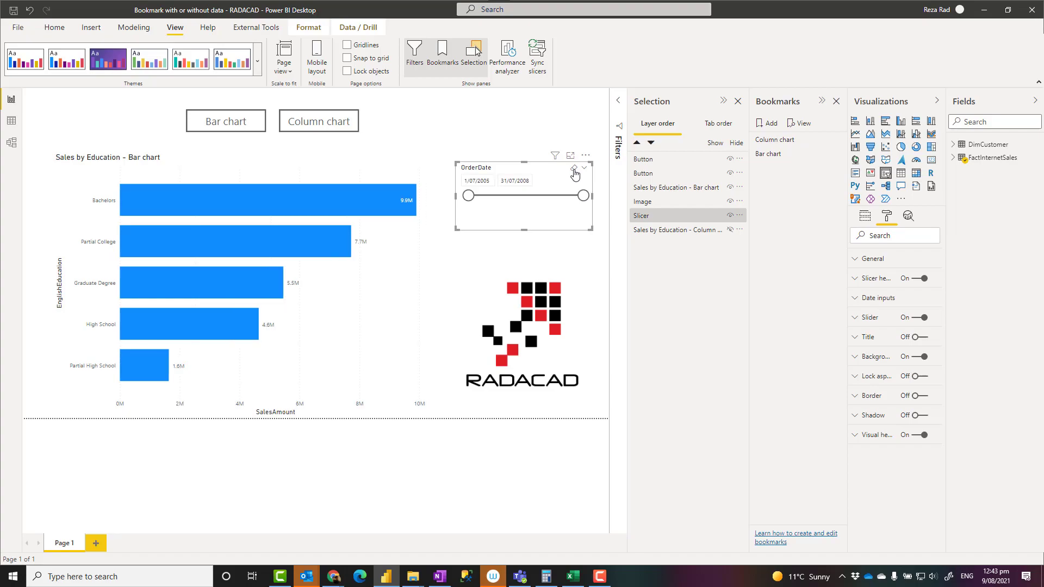